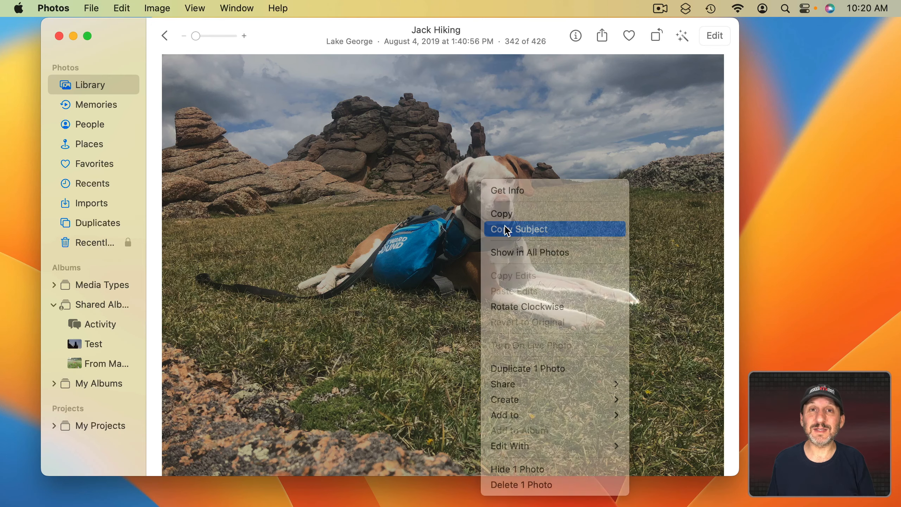
# Copy the dog as the subject of the hiking photo and create a new image from the clipboard in Preview
pyautogui.click(508, 230)
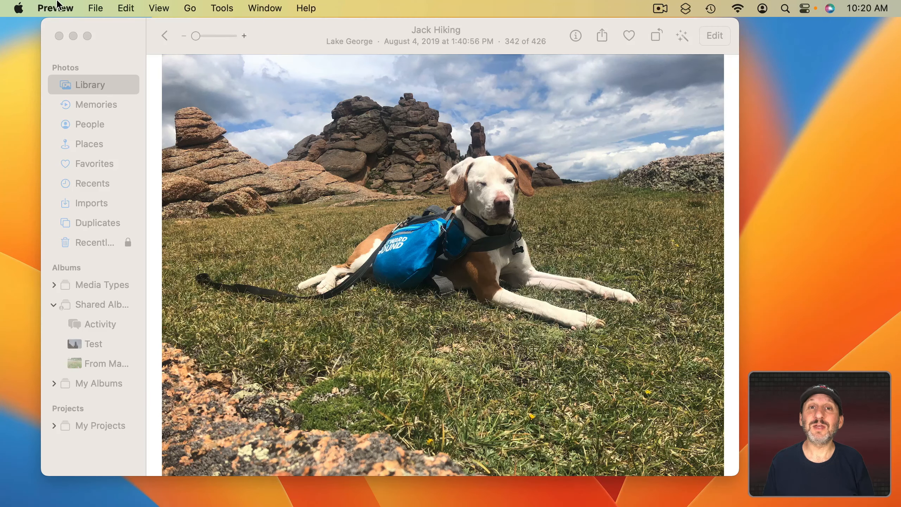
pyautogui.click(97, 8)
pyautogui.click(99, 29)
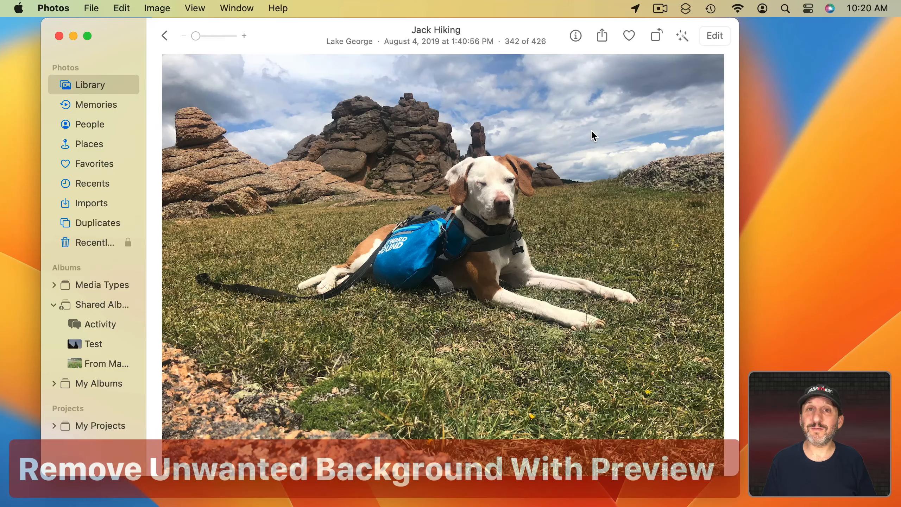
pyautogui.rightClick(480, 181)
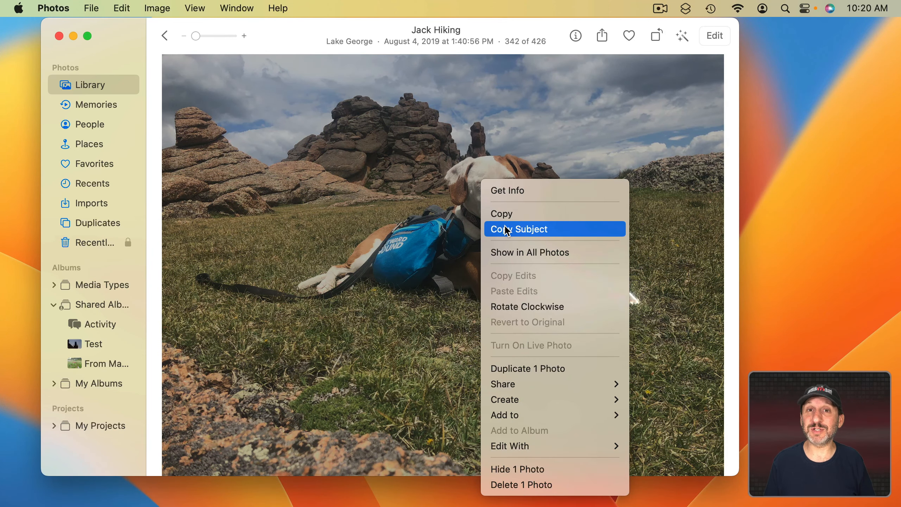
pyautogui.click(507, 231)
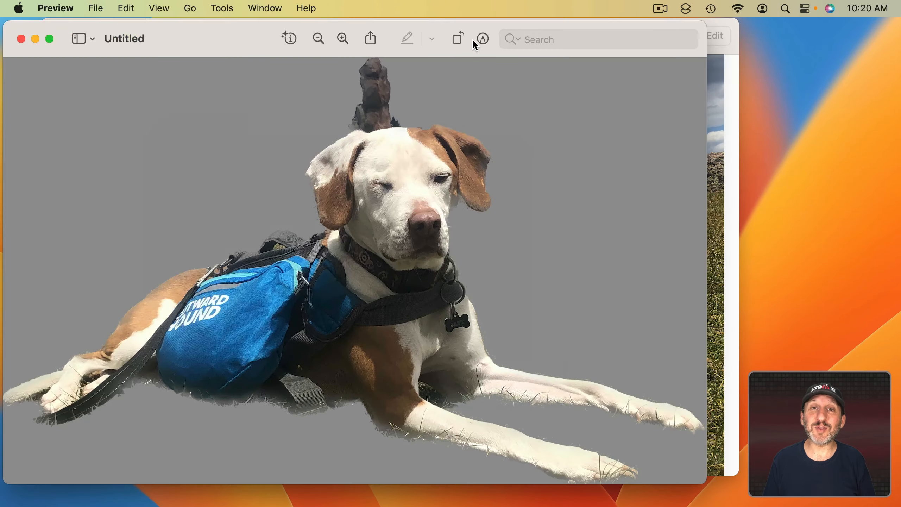
# Outline the leftover rock above the dog's head with Lasso Selection and delete it from the cutout
pyautogui.click(483, 38)
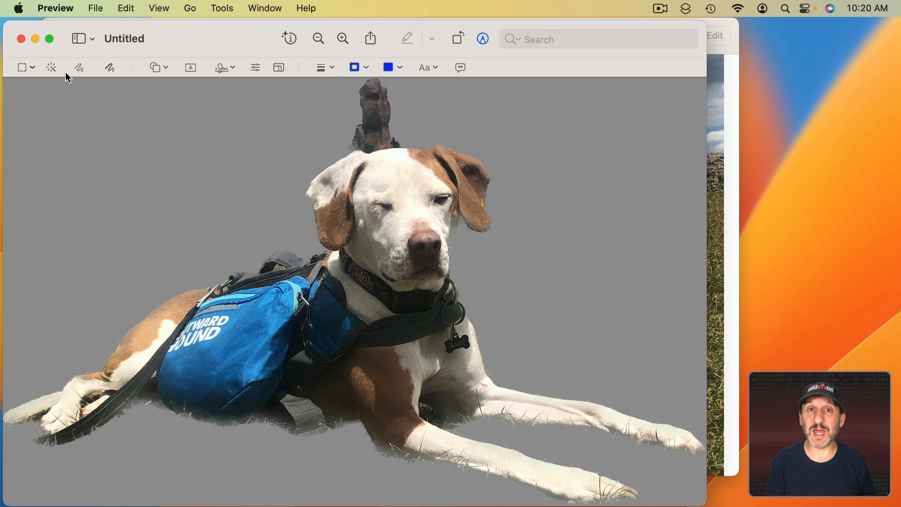
pyautogui.click(33, 67)
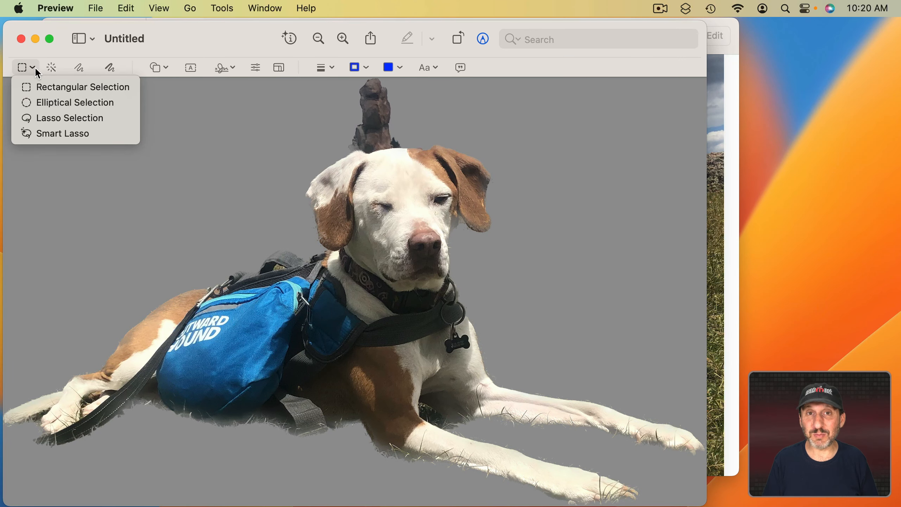
pyautogui.click(39, 118)
pyautogui.scroll(5, 368, 150)
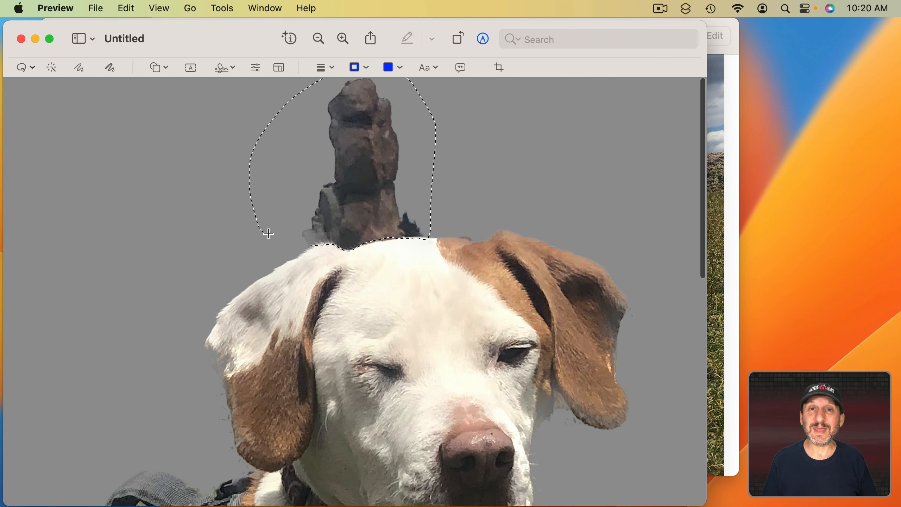
pyautogui.press('Delete')
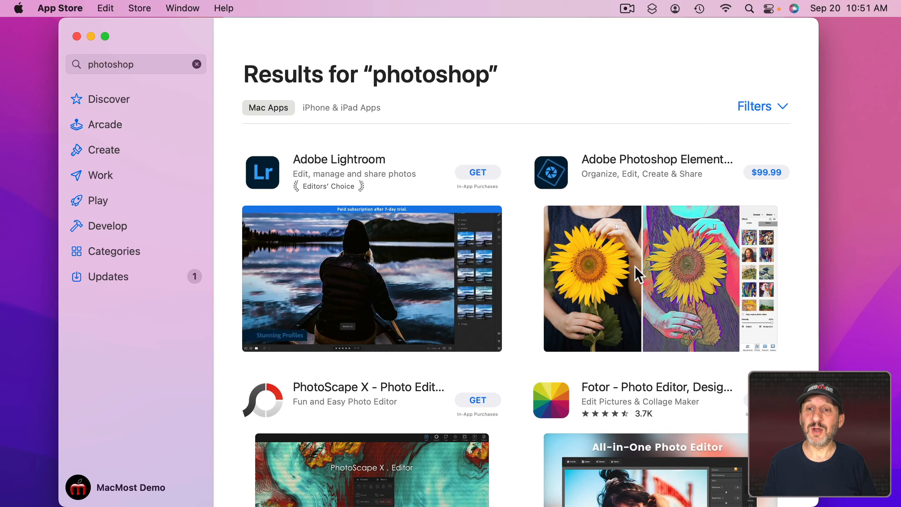
pyautogui.click(609, 257)
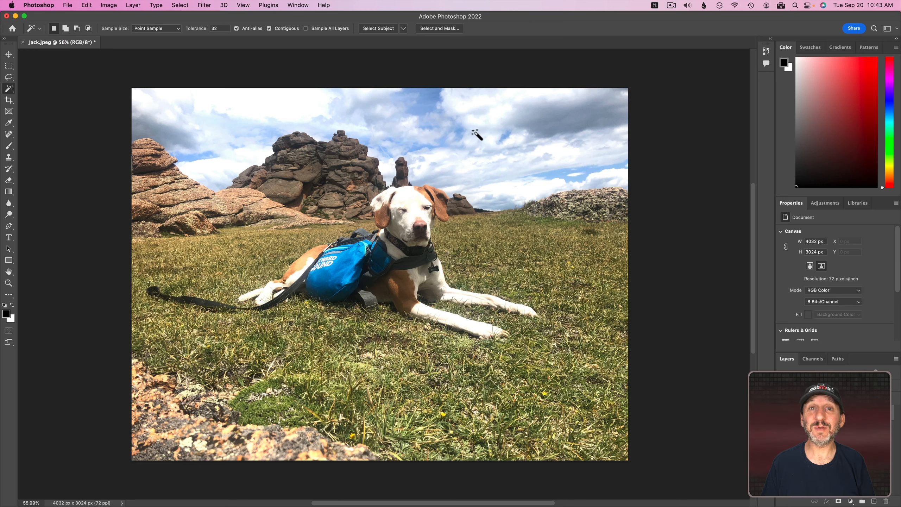
# Switch to Photoshop and select the dog in Jack.jpeg with the Select Subject command
pyautogui.click(180, 5)
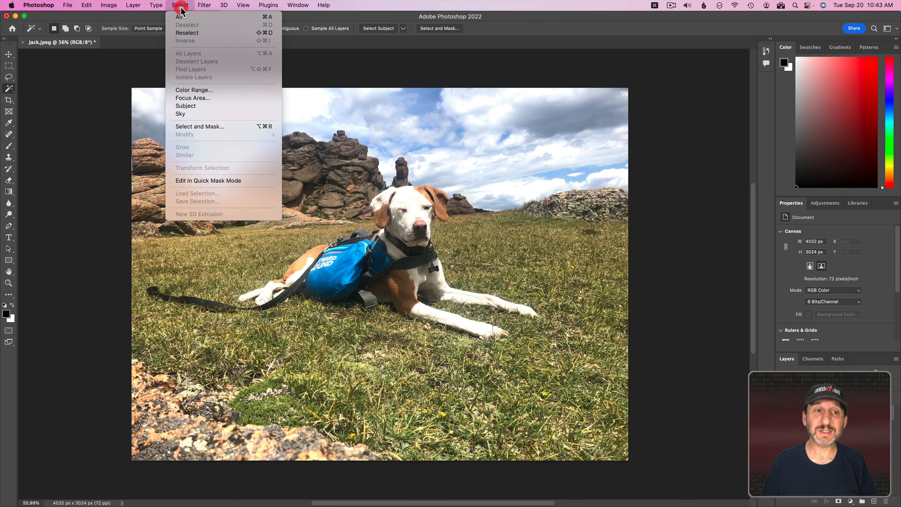
pyautogui.click(193, 104)
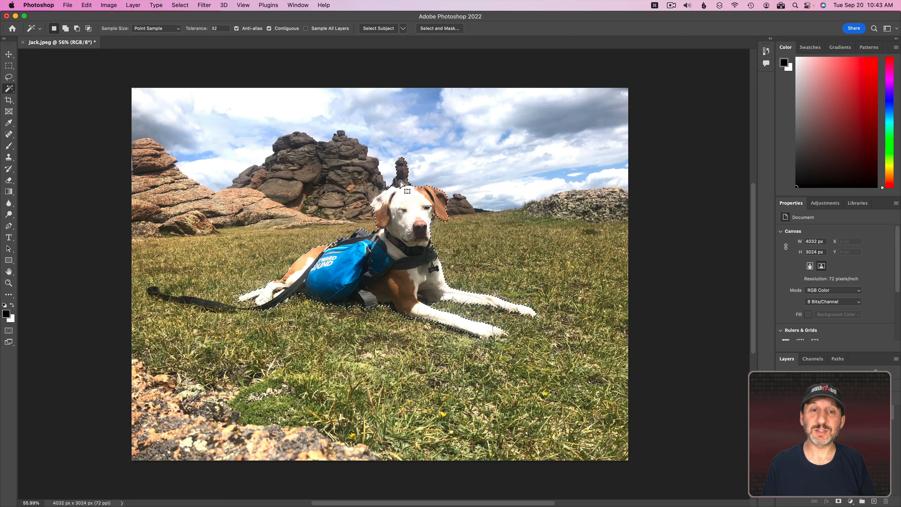
# Subtract the upper part of the rock above the dog's head from the selection with the Lasso Tool
pyautogui.scroll(10, 406, 179)
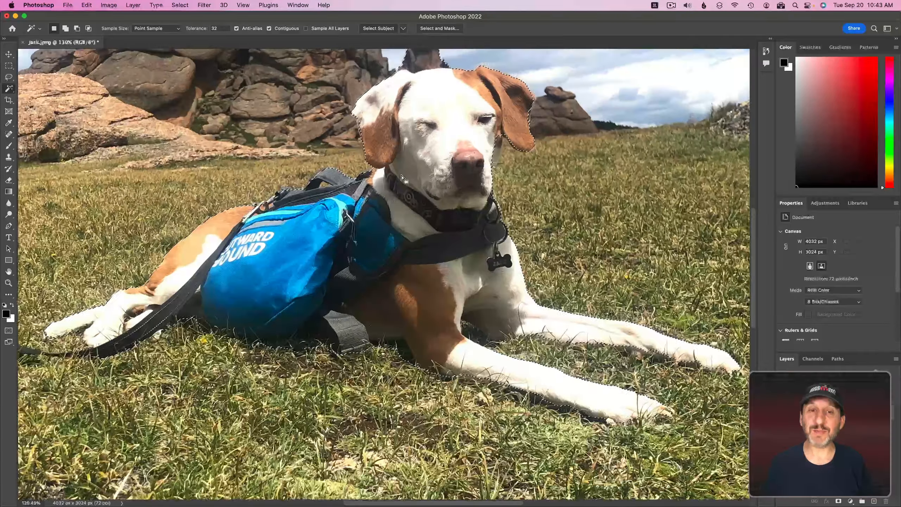
pyautogui.scroll(-10, 406, 181)
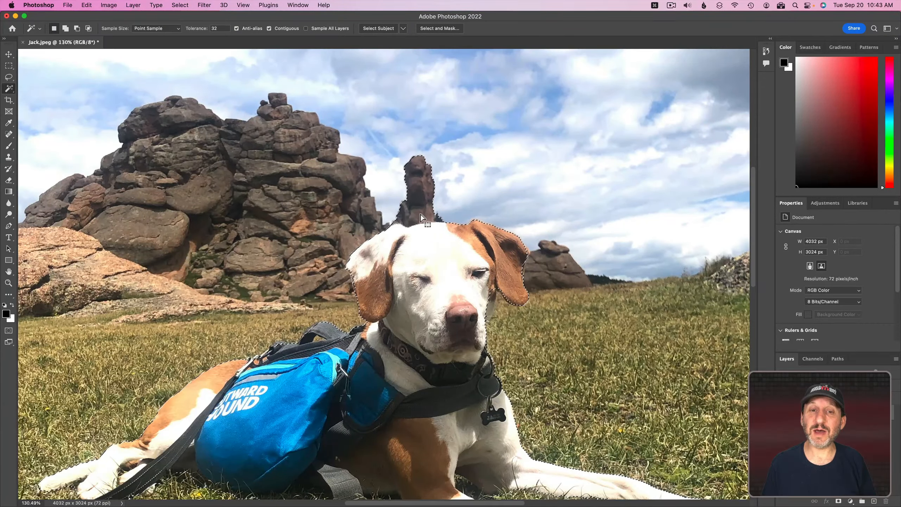
pyautogui.scroll(15, 421, 217)
pyautogui.scroll(5, 421, 218)
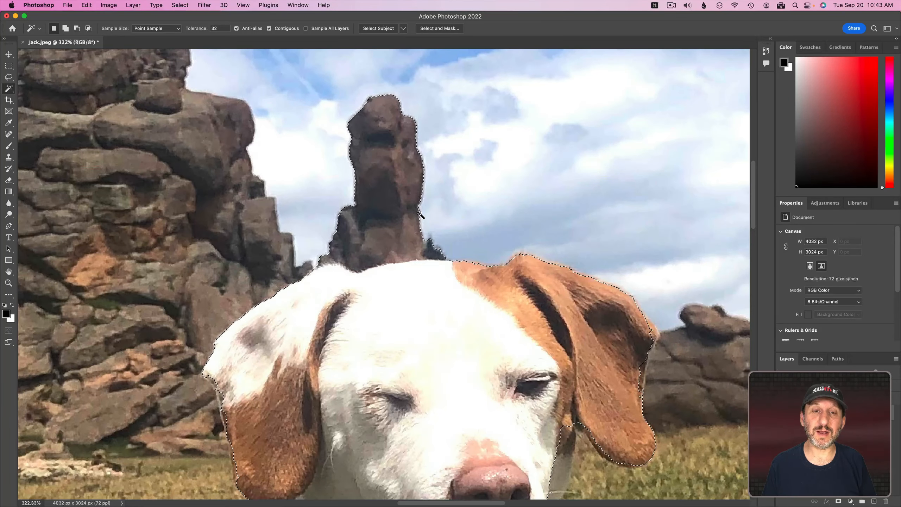
pyautogui.click(9, 79)
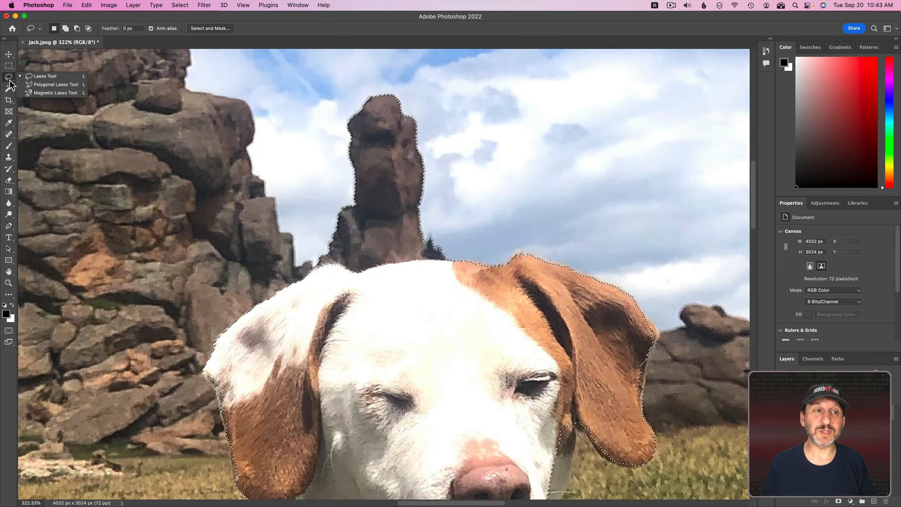
pyautogui.click(49, 78)
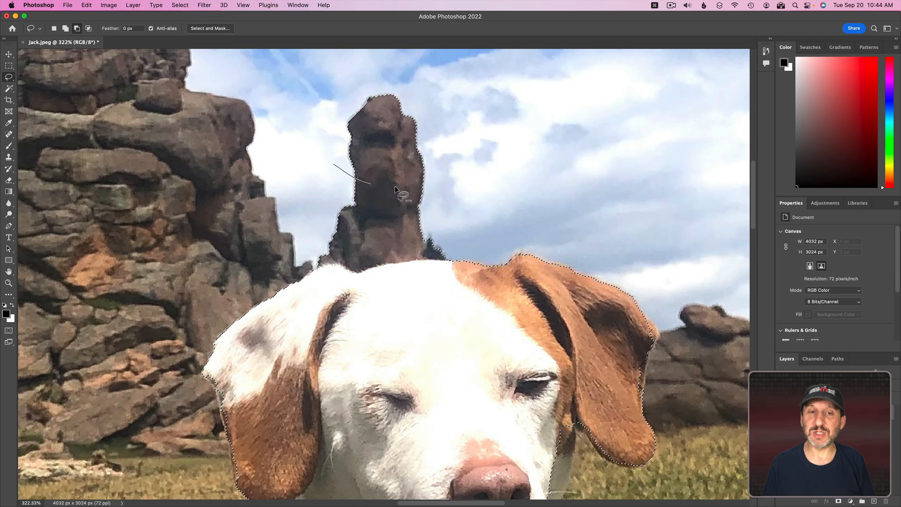
pyautogui.moveTo(330, 162); pyautogui.dragTo(333, 165)
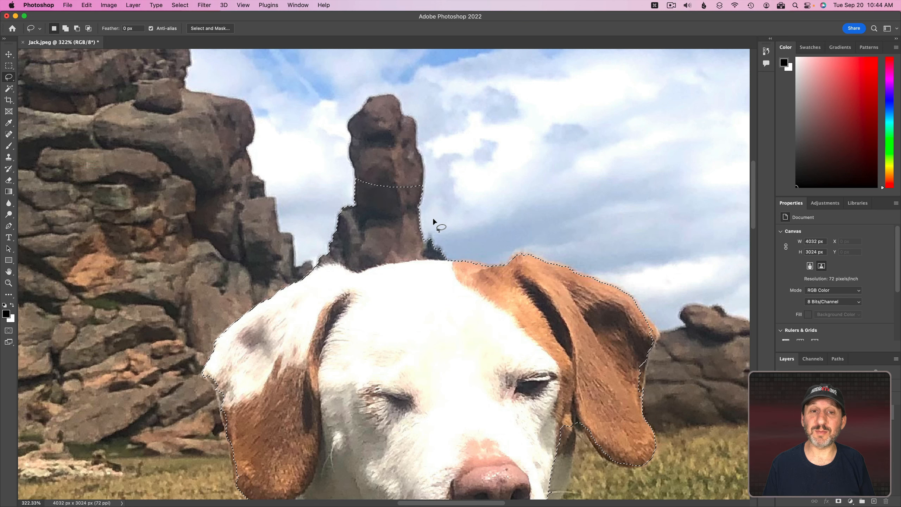
# Remove the remaining rock above the dog's head from the selection with the Object Selection Tool
pyautogui.click(9, 89)
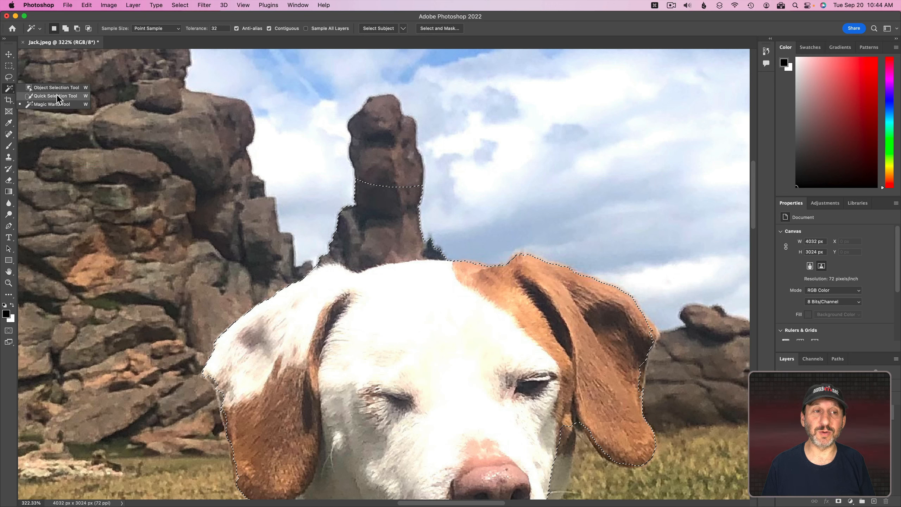
pyautogui.click(55, 88)
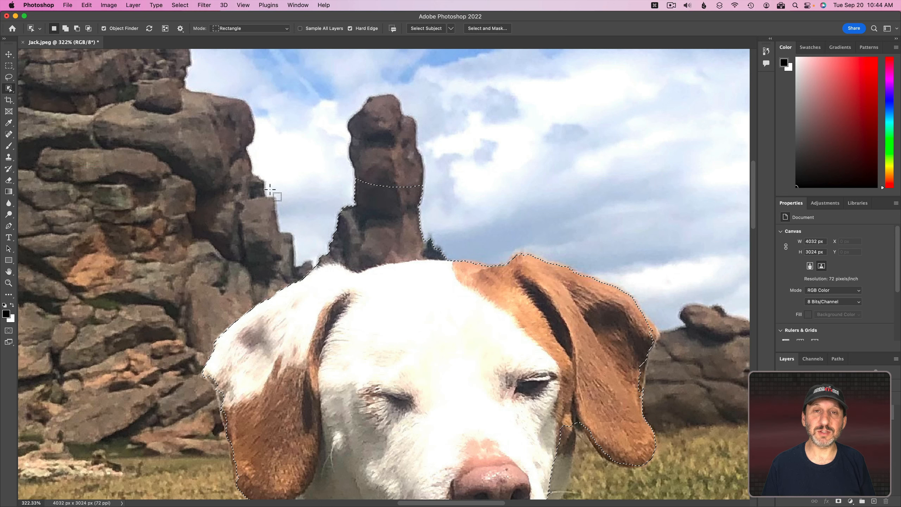
pyautogui.keyDown('alt'); pyautogui.click(392, 207); pyautogui.keyUp('alt')
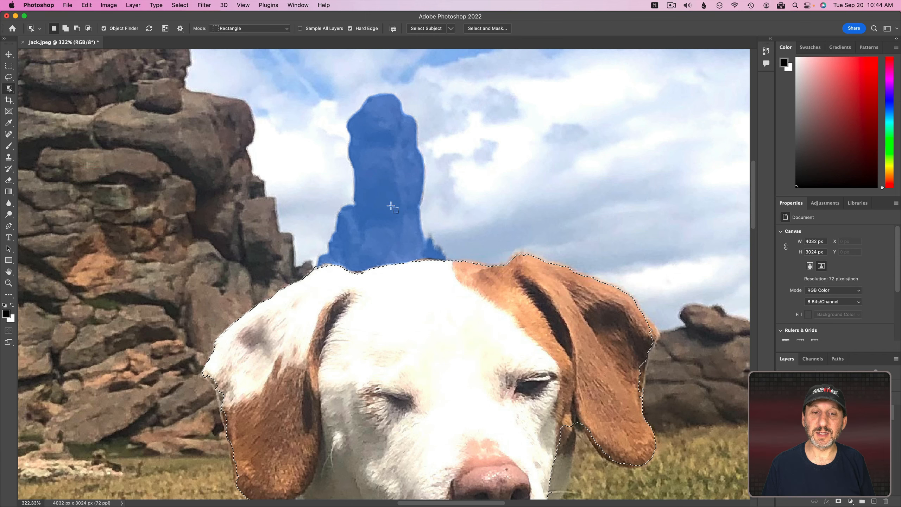
# Add the missed patch beside the dog's cheek, below the ear, to the selection with the Quick Selection Tool
pyautogui.scroll(-8, 373, 232)
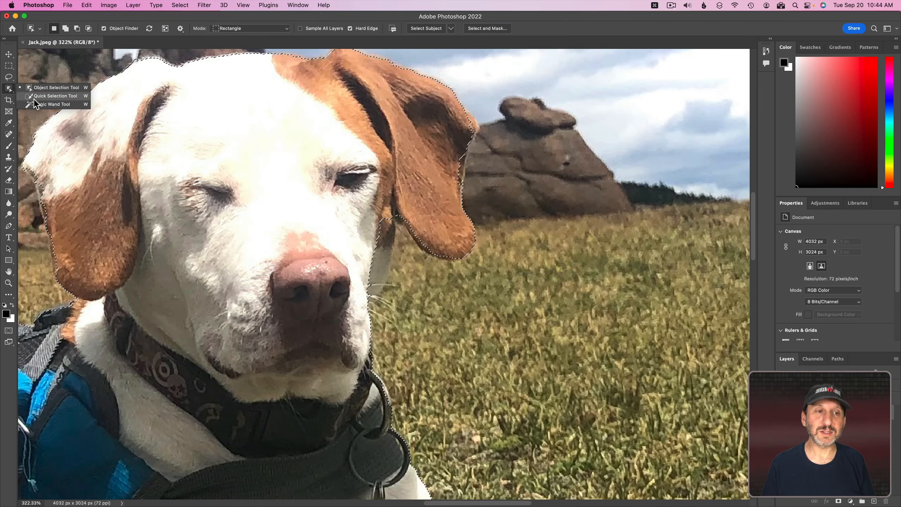
pyautogui.click(34, 98)
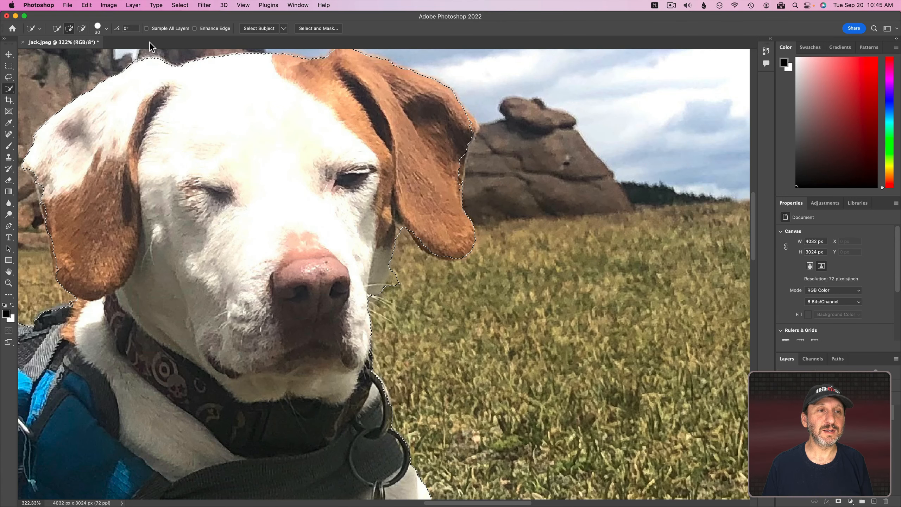
# Set the Quick Selection brush size to 11 px and subtract the excess grass below the dog's ear from the selection
pyautogui.click(107, 28)
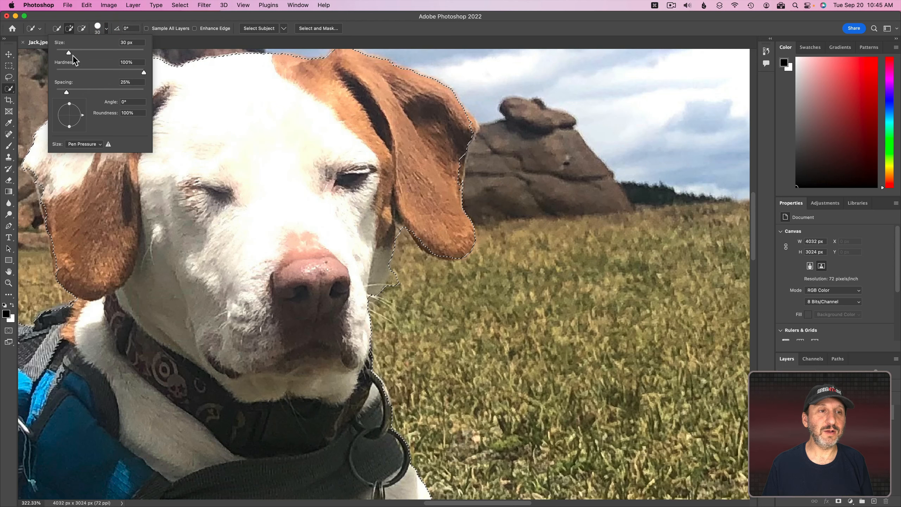
pyautogui.moveTo(68, 53); pyautogui.dragTo(61, 54)
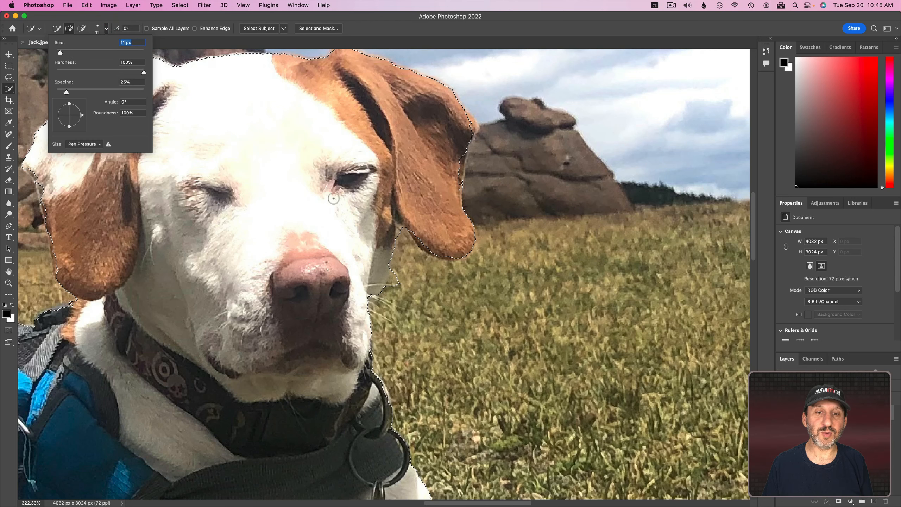
pyautogui.click(405, 230)
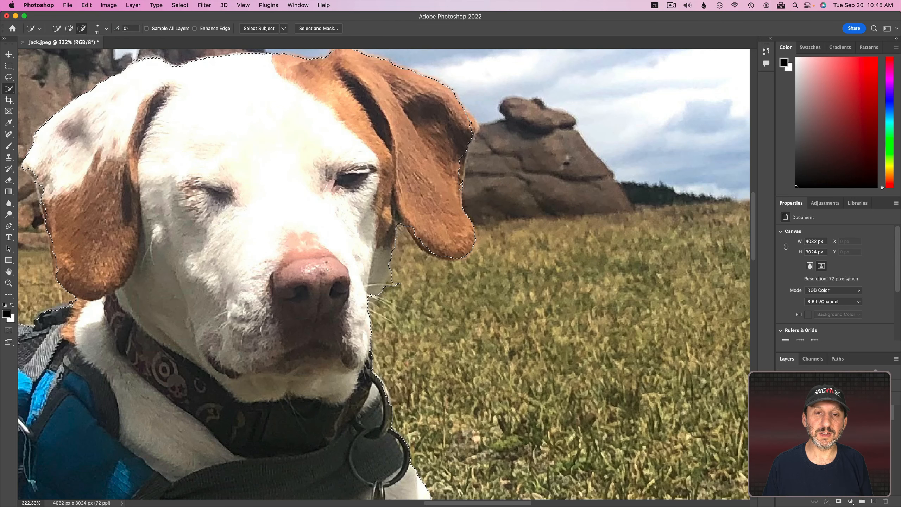
pyautogui.scroll(5, 389, 271)
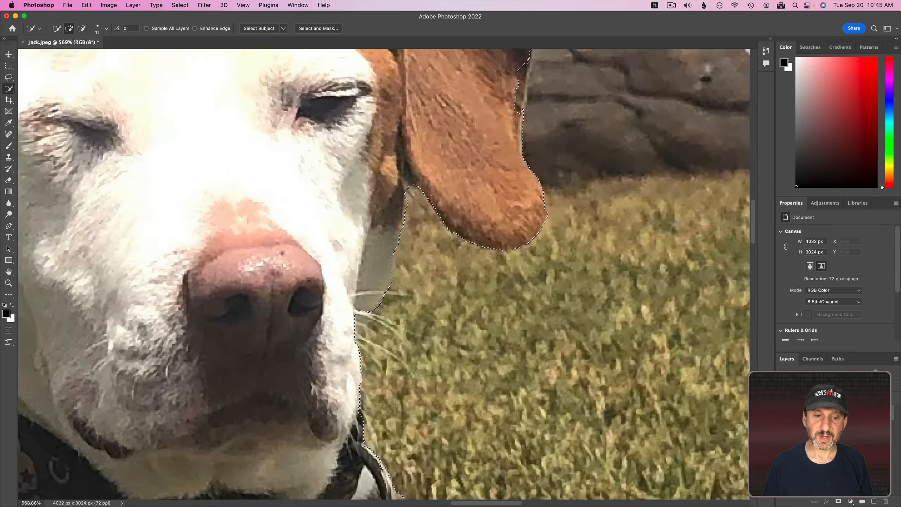
pyautogui.scroll(-10, 388, 271)
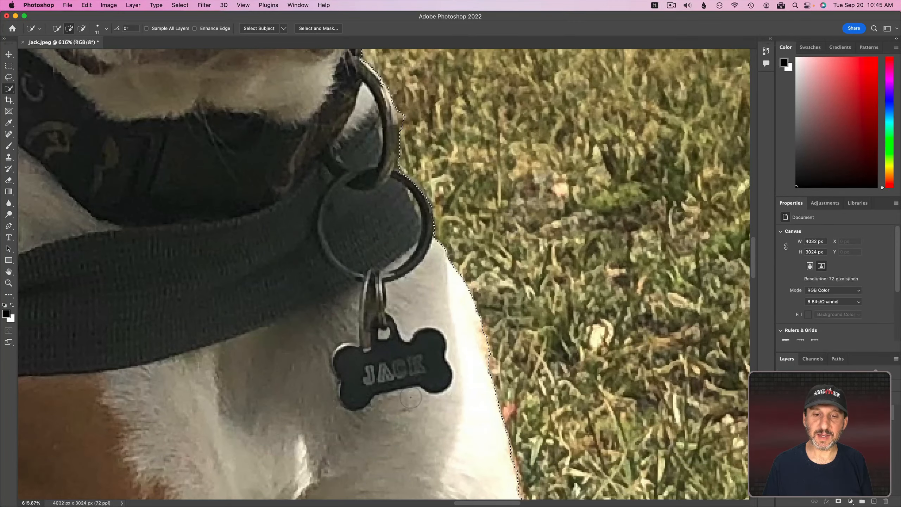
pyautogui.scroll(-6, 410, 397)
pyautogui.press('super+0')
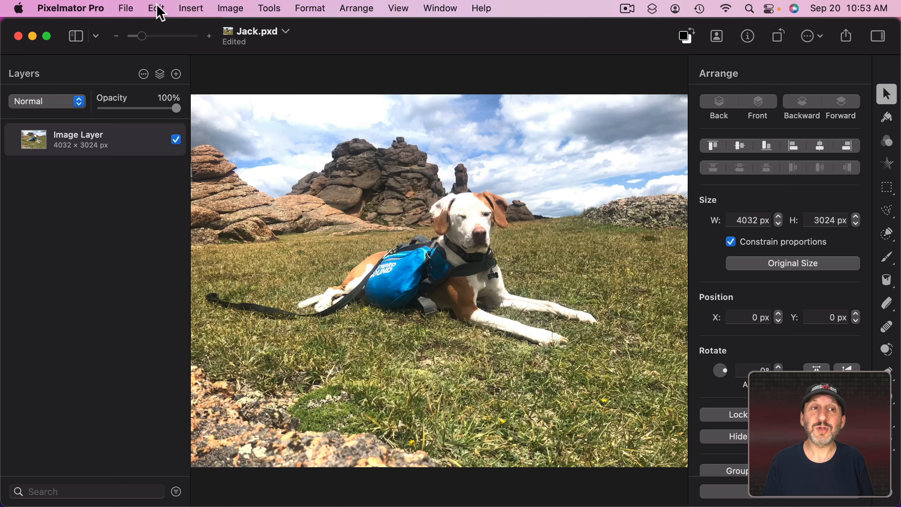
# Switch to Pixelmator Pro and select the dog in Jack.pxd with the Select Subject command
pyautogui.click(156, 8)
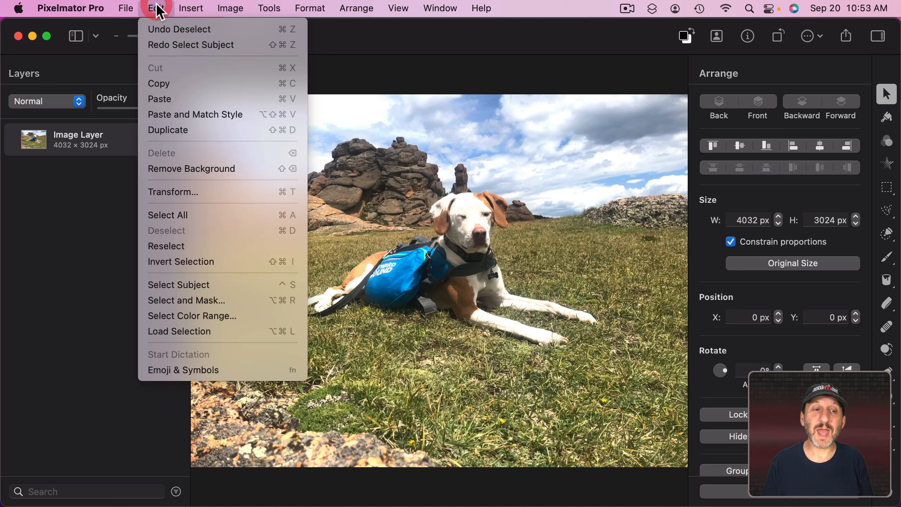
pyautogui.click(190, 285)
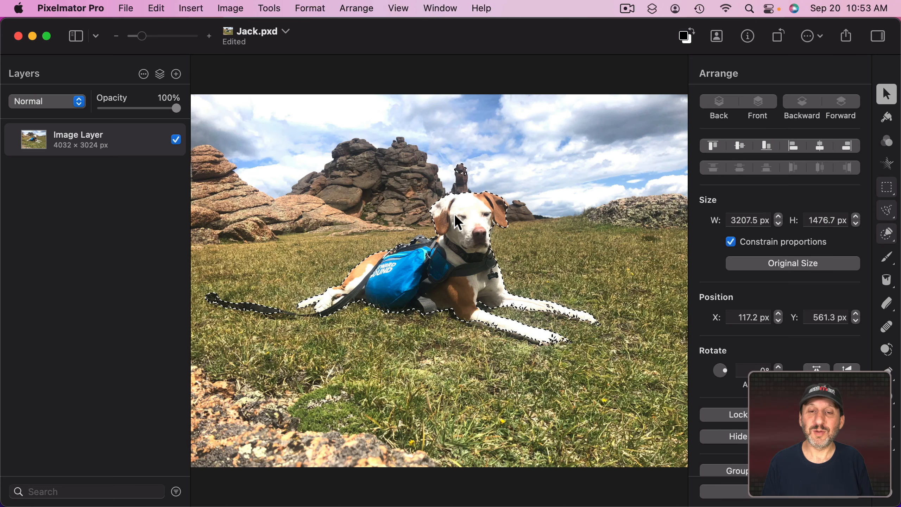
# Subtract the selected top of the rock above the dog's head from the selection with the Quick Selection tool
pyautogui.scroll(10, 460, 199)
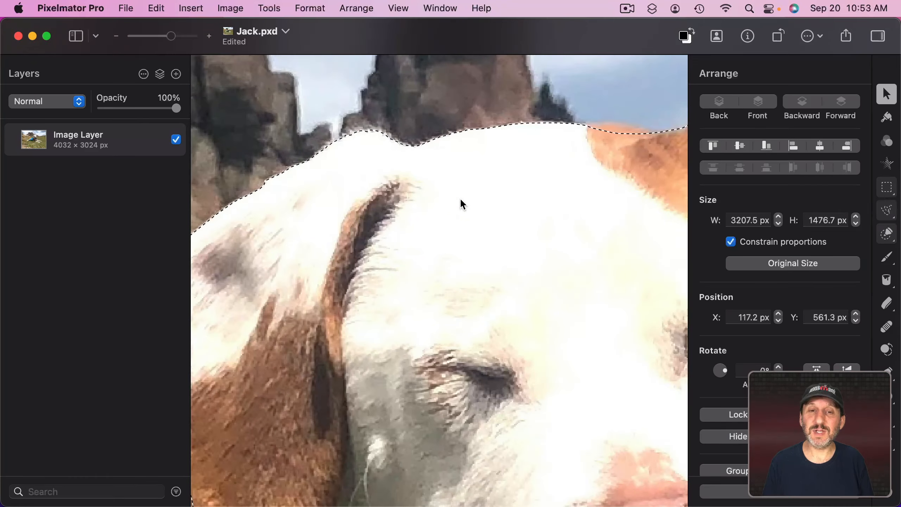
pyautogui.scroll(5, 463, 204)
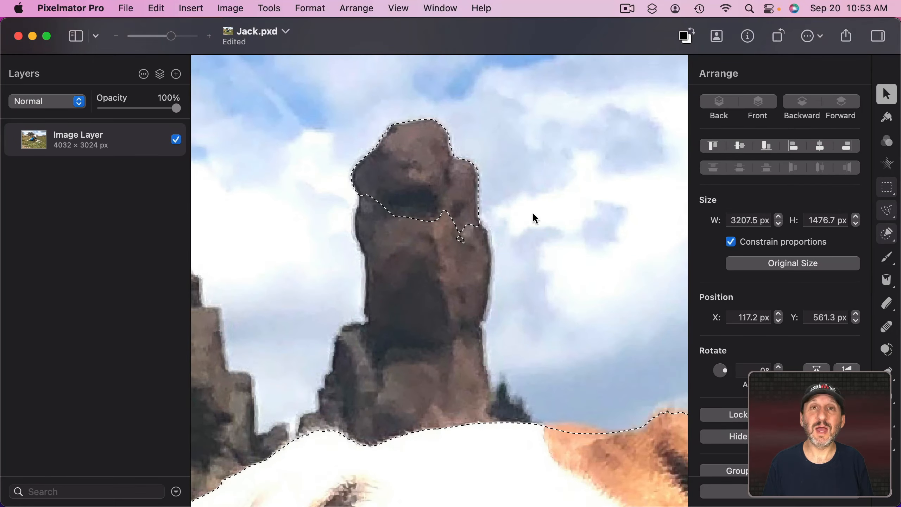
pyautogui.click(887, 236)
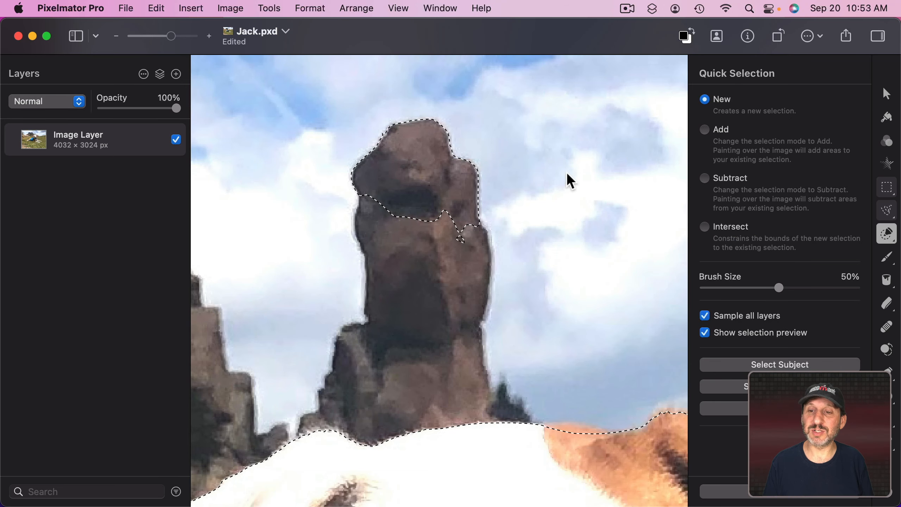
pyautogui.keyDown('shift'); pyautogui.click(415, 134); pyautogui.keyUp('shift')
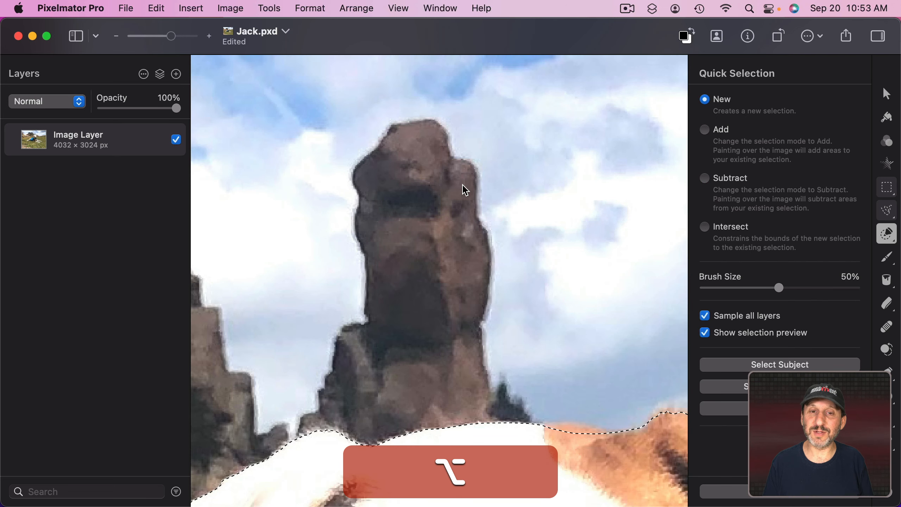
pyautogui.scroll(-20, 457, 305)
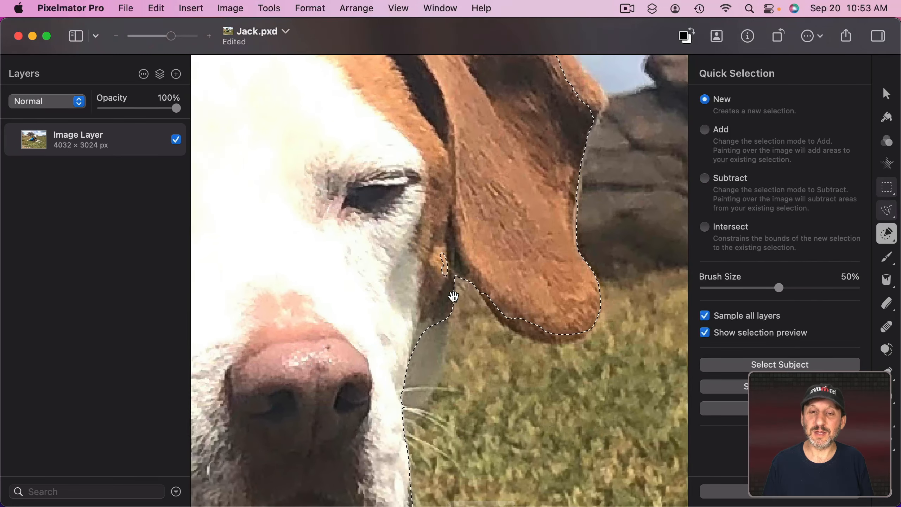
# Add the missed patch of cheek below the dog's ear to the selection and subtract the excess grass beside it with Quick Selection
pyautogui.scroll(-5, 455, 298)
pyautogui.press('alt')
pyautogui.moveTo(431, 230); pyautogui.dragTo(427, 204)
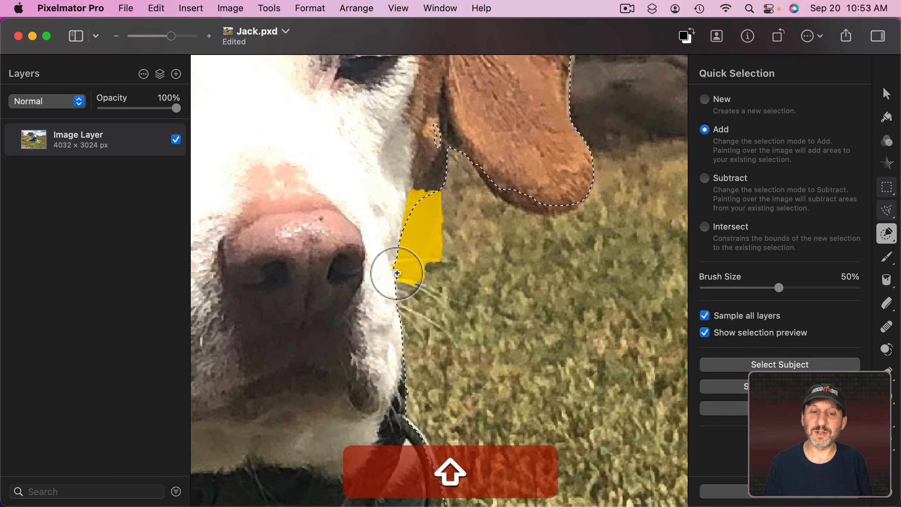
pyautogui.press('alt+super+z')
pyautogui.moveTo(457, 277); pyautogui.dragTo(458, 283)
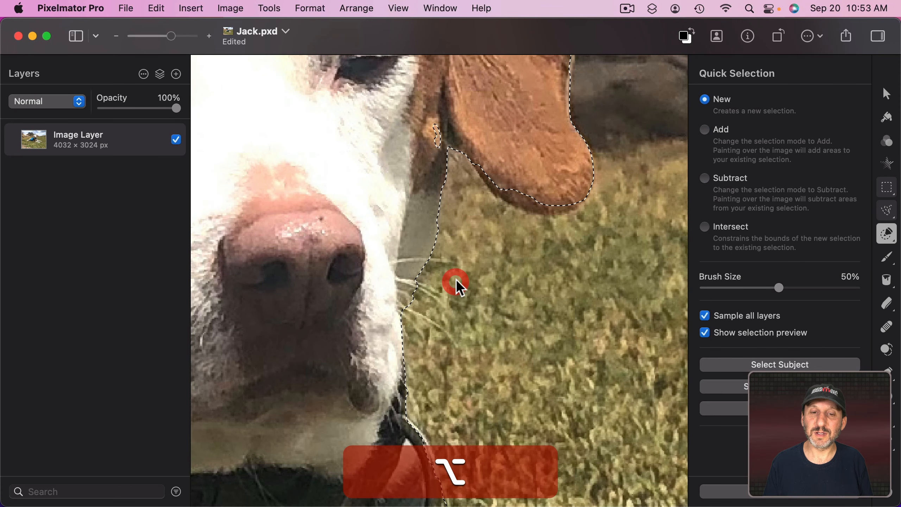
# Add the missed underside of the dog's front leg to the selection and subtract the excess grass below it with Quick Selection
pyautogui.scroll(-10, 460, 285)
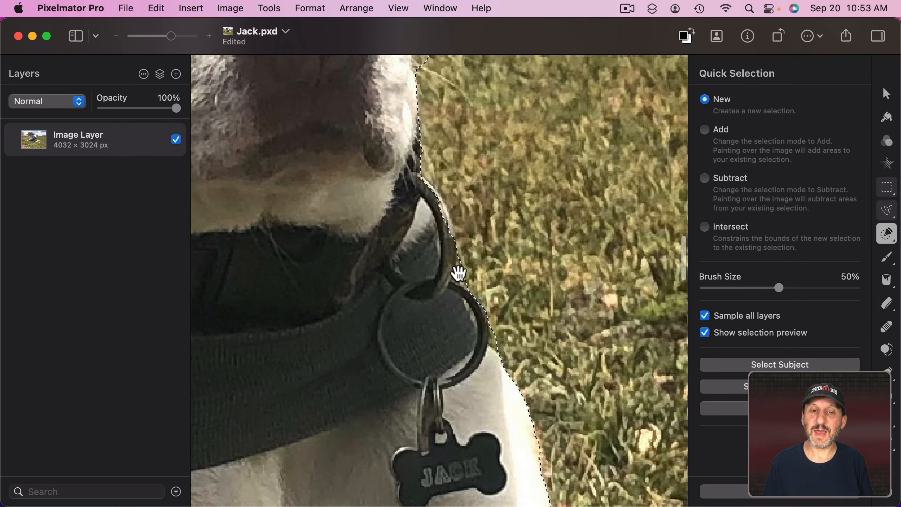
pyautogui.scroll(-15, 459, 273)
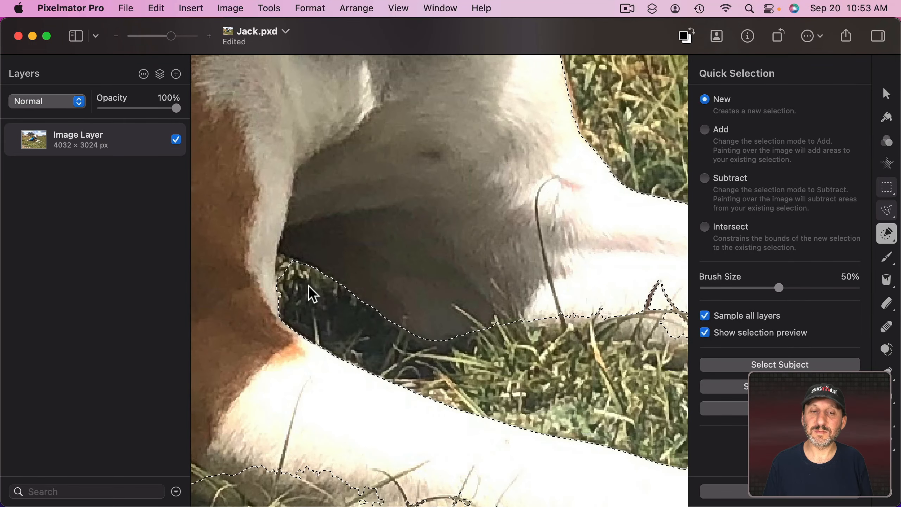
pyautogui.scroll(-15, 320, 313)
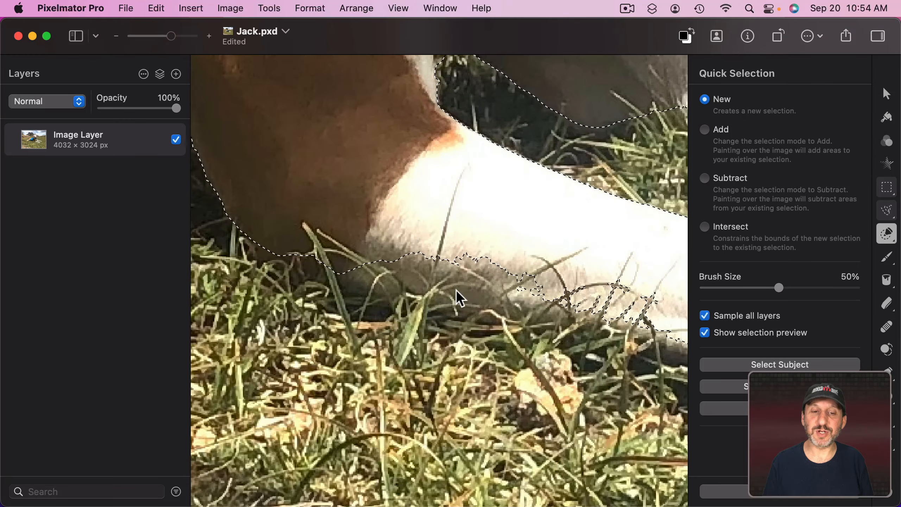
pyautogui.press('shift')
pyautogui.moveTo(460, 298); pyautogui.dragTo(422, 268)
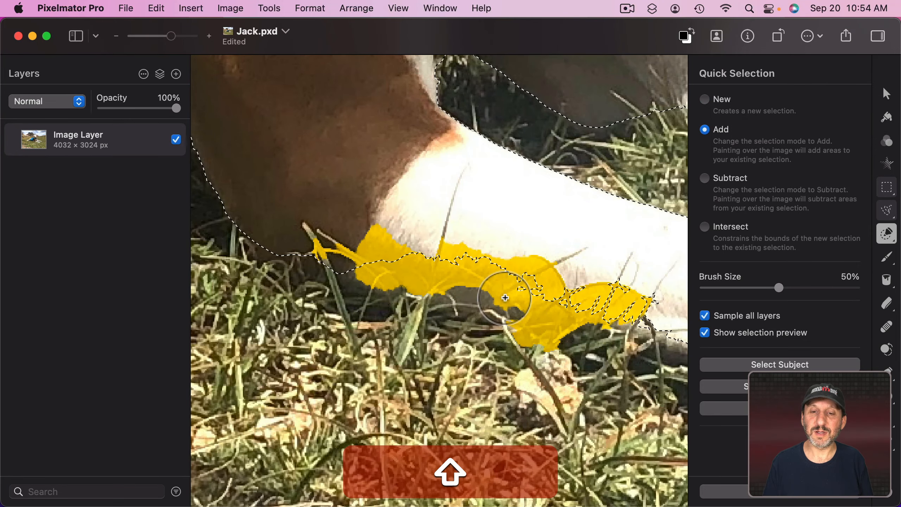
pyautogui.press('alt')
pyautogui.moveTo(412, 302); pyautogui.dragTo(392, 344)
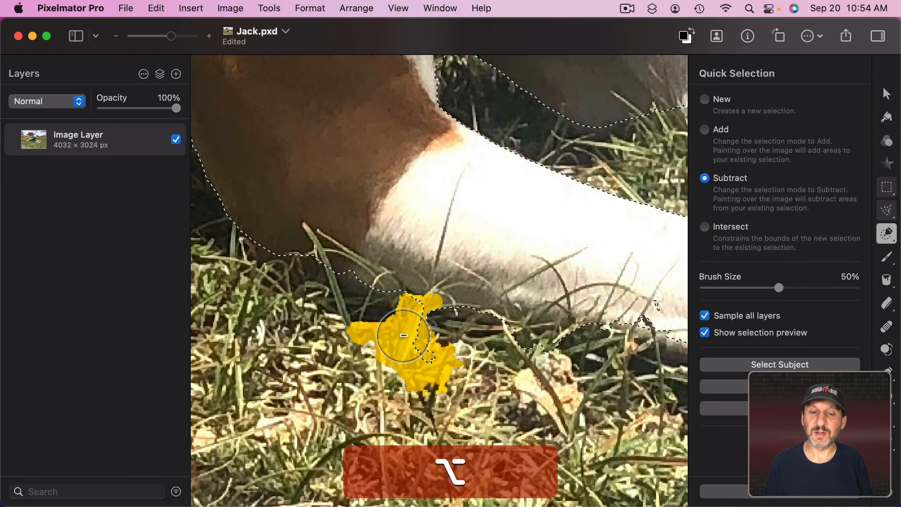
# Subtract the leftover grass below the dog's front leg from the selection with the Free Selection tool
pyautogui.click(890, 213)
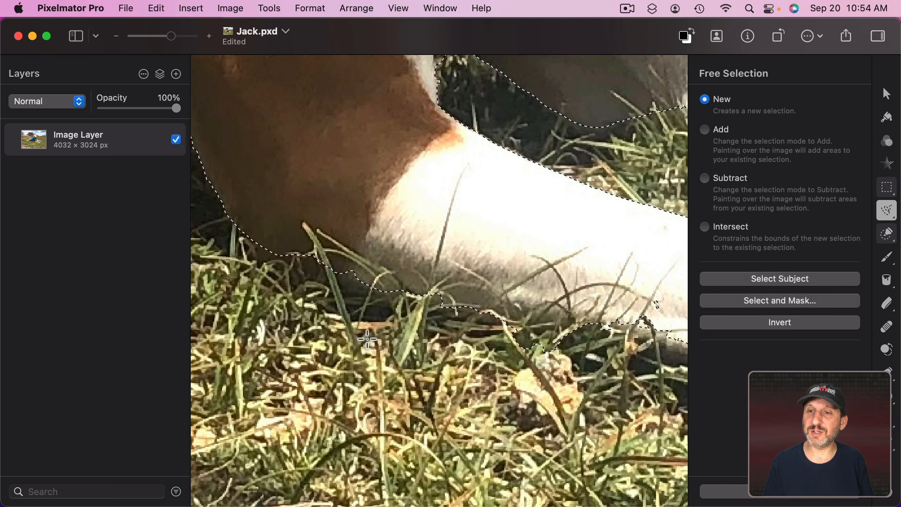
pyautogui.press('alt')
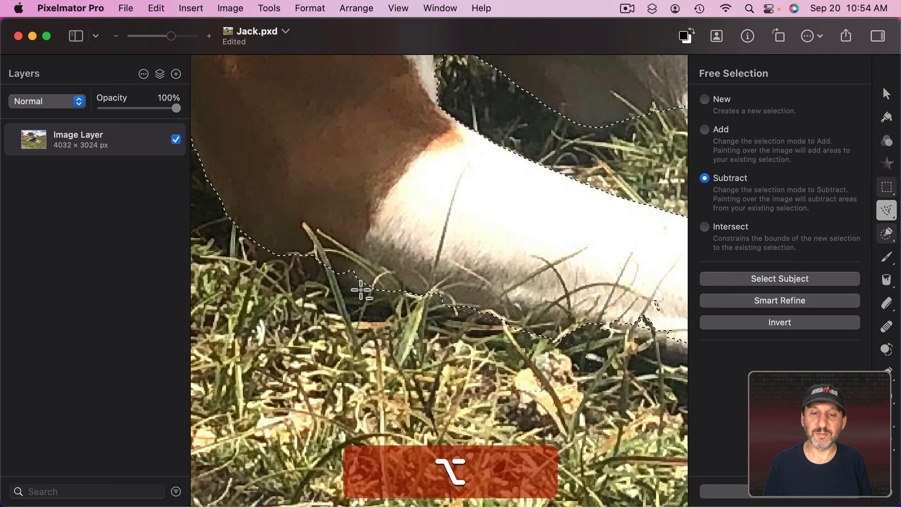
pyautogui.click(368, 288)
# Copy the selected dog from Jack.pxd and paste it into the forest image 36022
pyautogui.press('super+0')
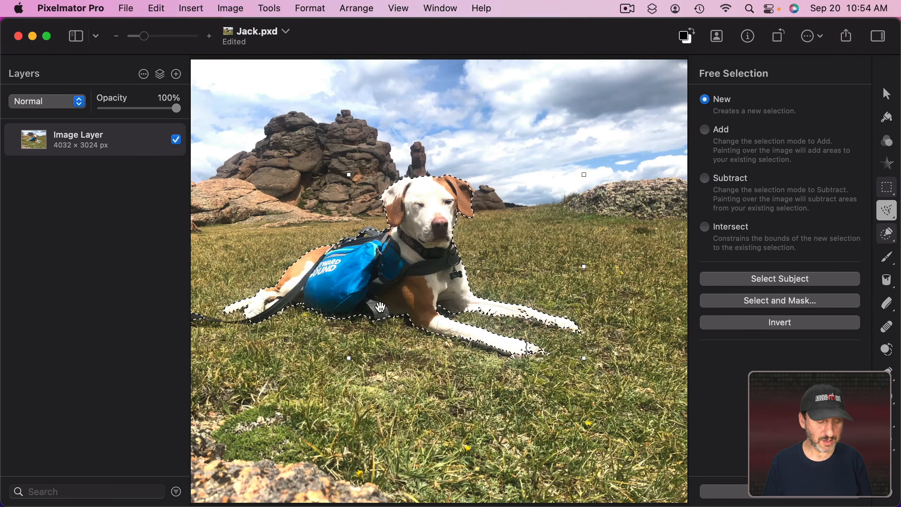
pyautogui.press('super+c')
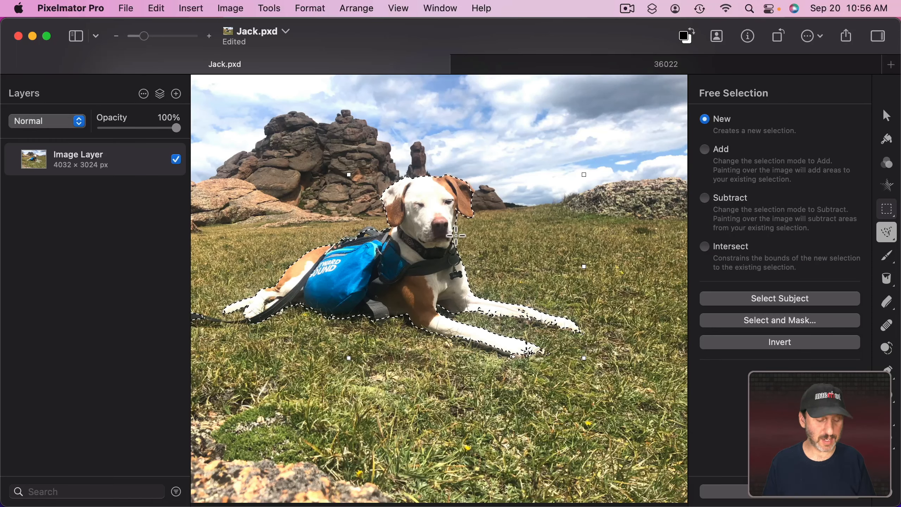
pyautogui.press('super+c')
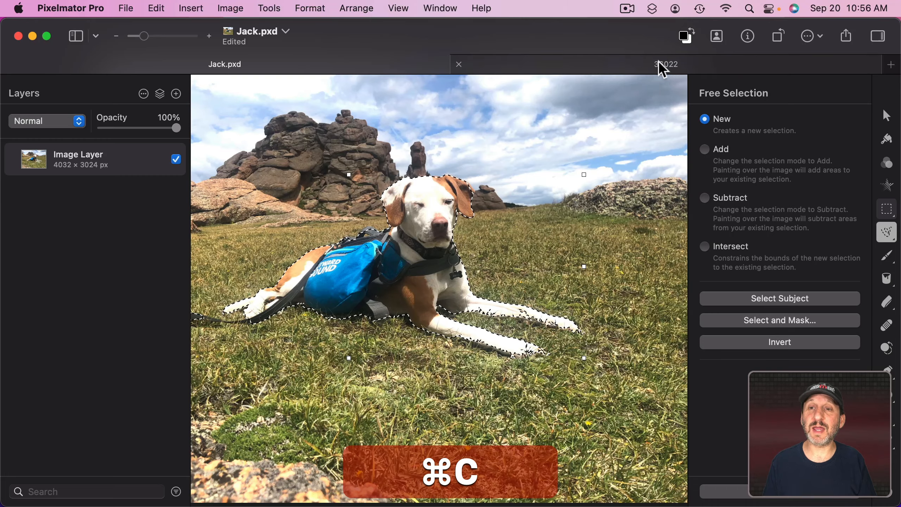
pyautogui.click(643, 68)
pyautogui.press('super+minus')
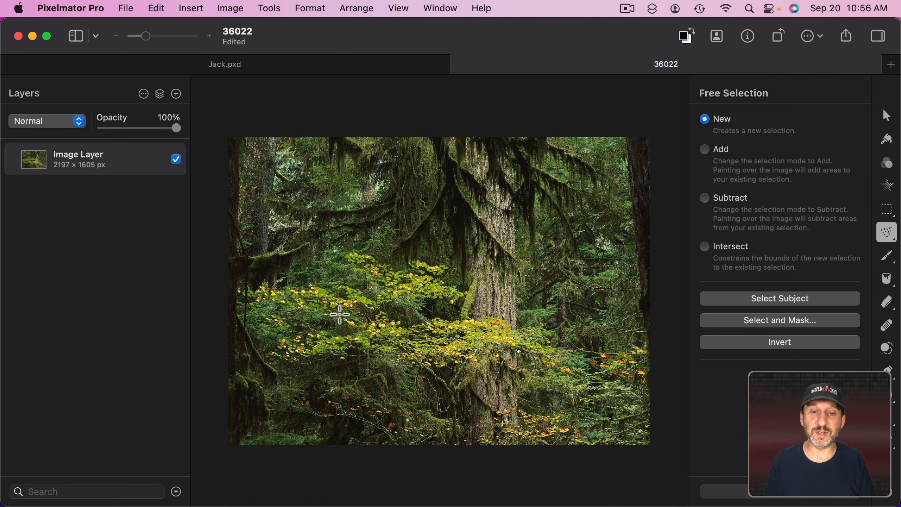
pyautogui.press('super+v')
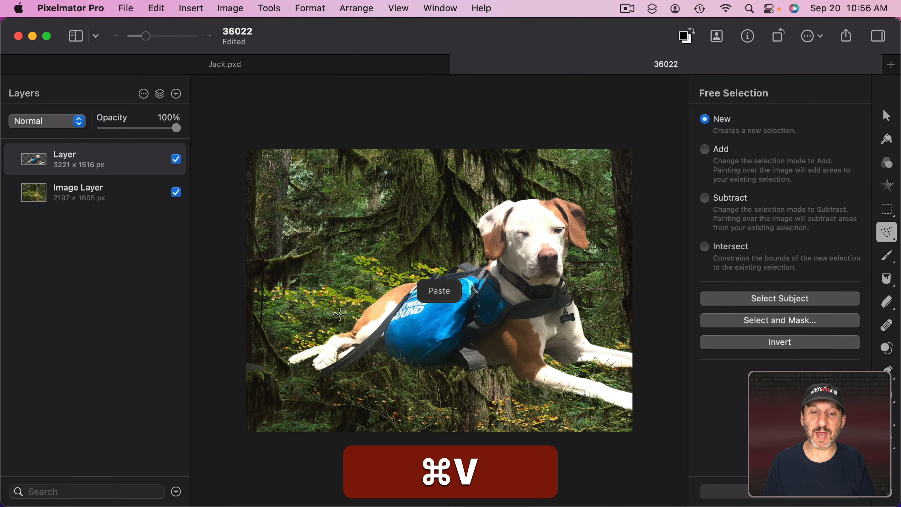
# Scale the pasted dog layer to about 1610.5 × 758 px and move it into the lower-left corner of the forest image
pyautogui.click(886, 114)
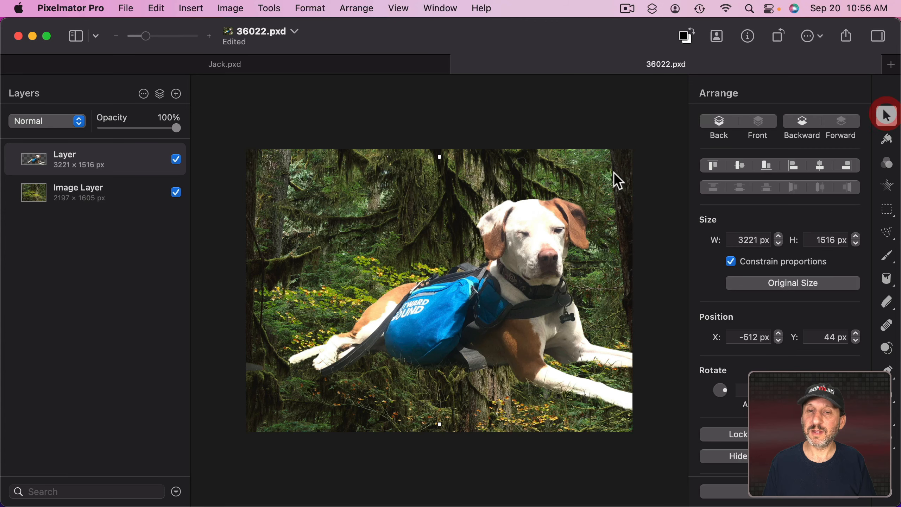
pyautogui.moveTo(448, 162); pyautogui.dragTo(440, 291)
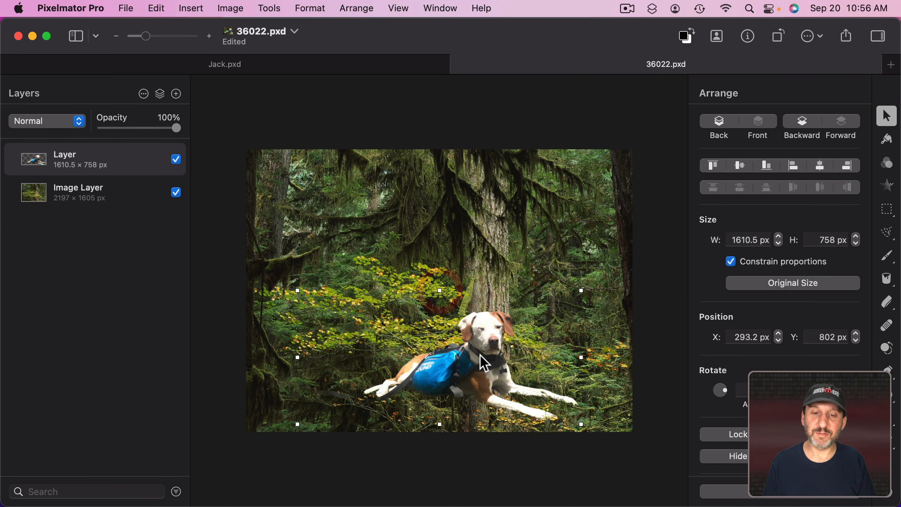
pyautogui.moveTo(482, 364); pyautogui.dragTo(371, 400)
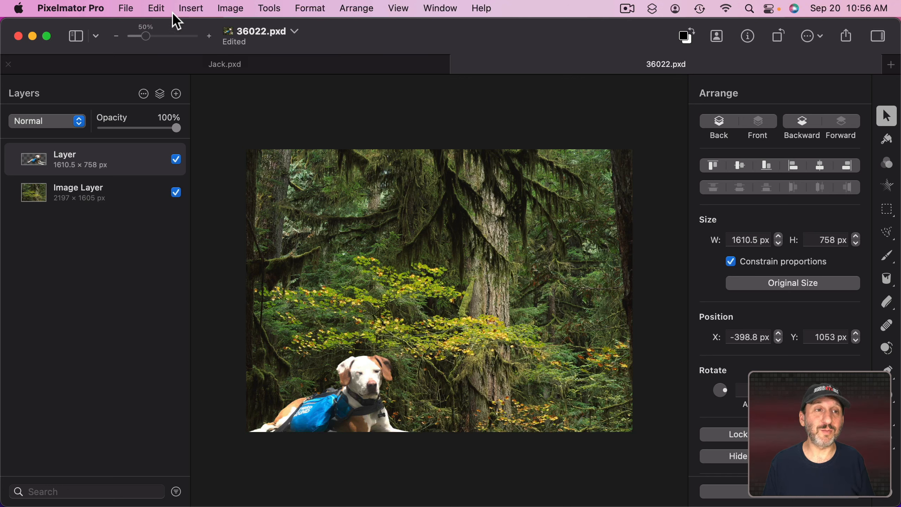
# Open the export settings for the dog-in-forest composite
pyautogui.click(128, 8)
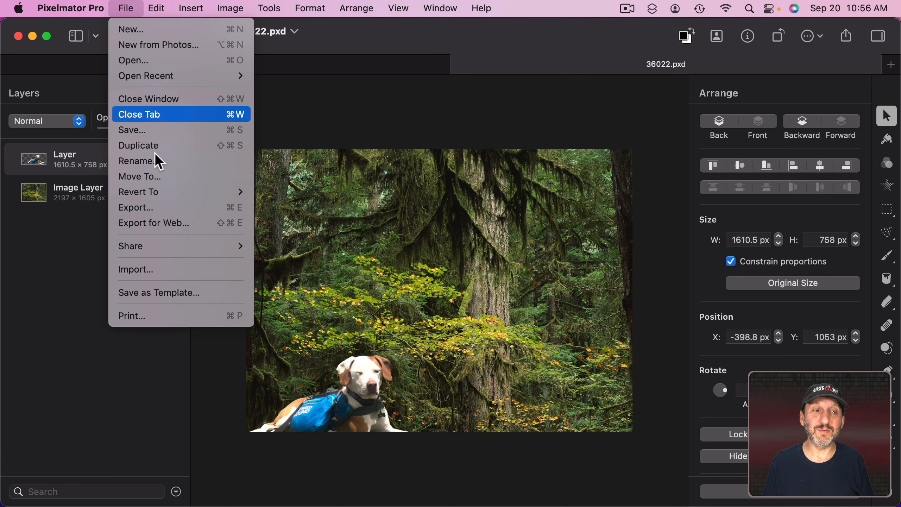
pyautogui.click(158, 210)
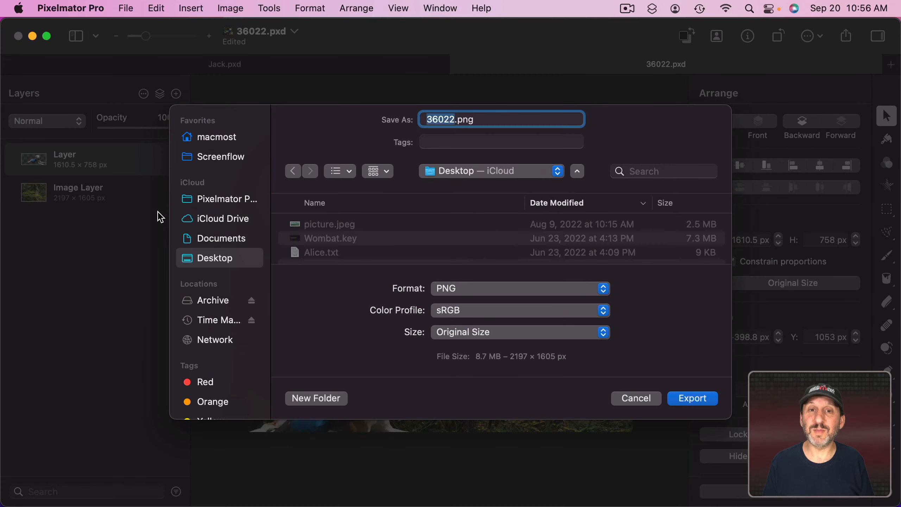